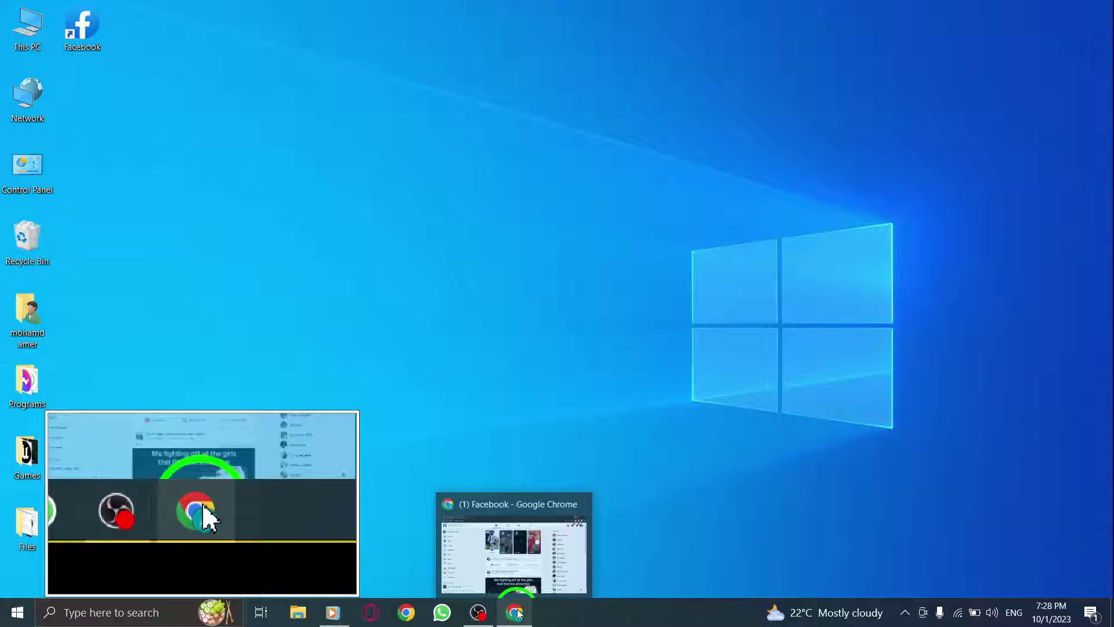
Step: Restore the Chrome window showing the Facebook home feed from the taskbar
left_click(516, 613)
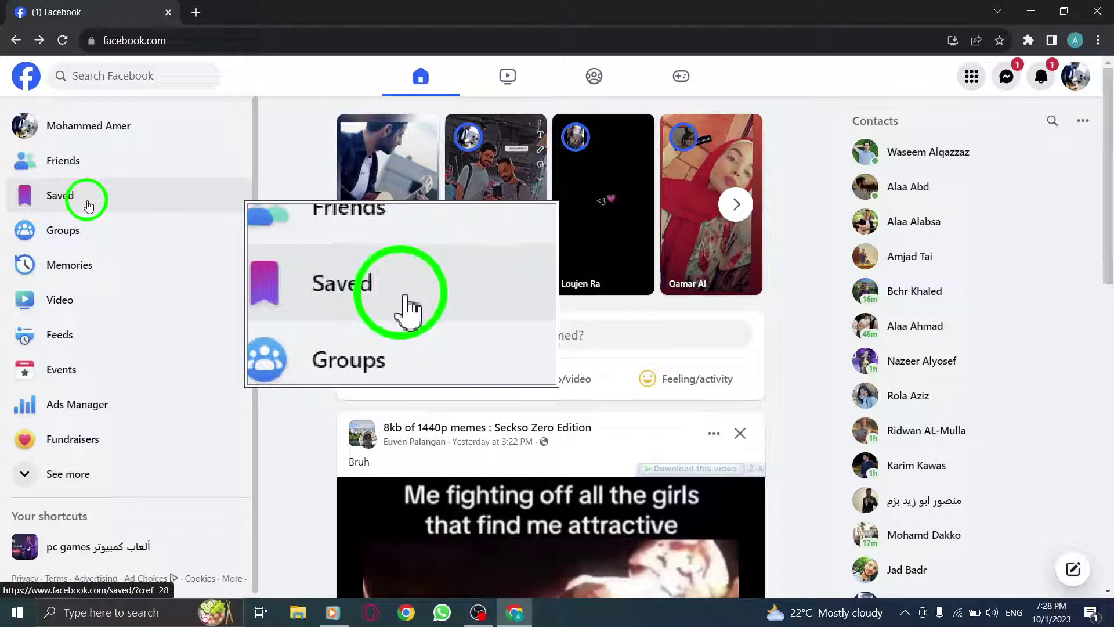
Step: Go to the Saved page listing saved videos and collections like Anime and Cats
left_click(59, 196)
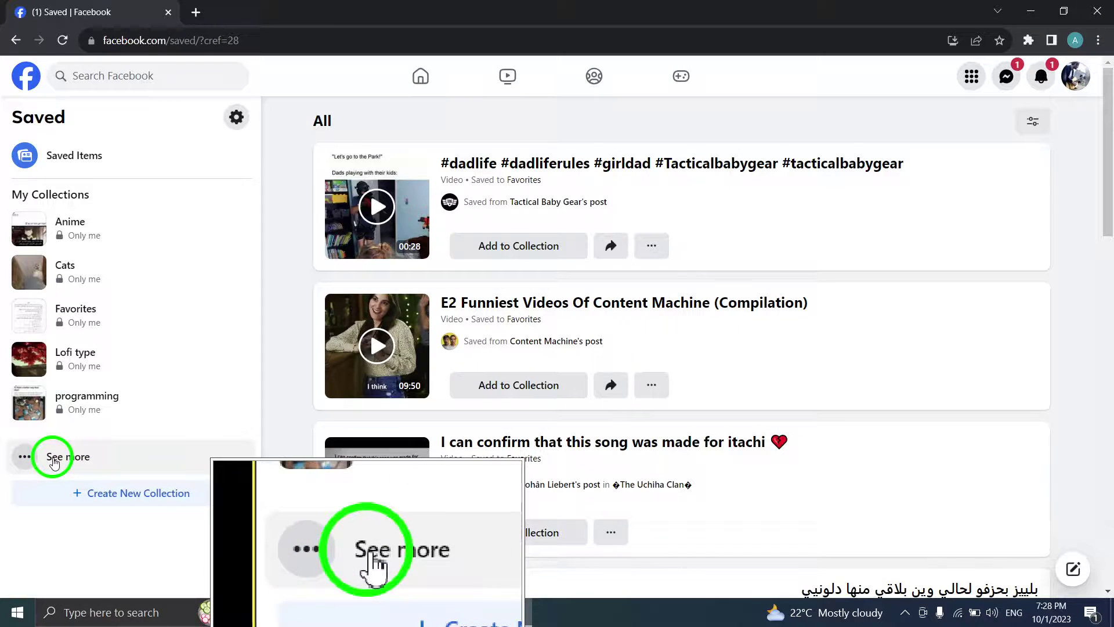
left_click(66, 457)
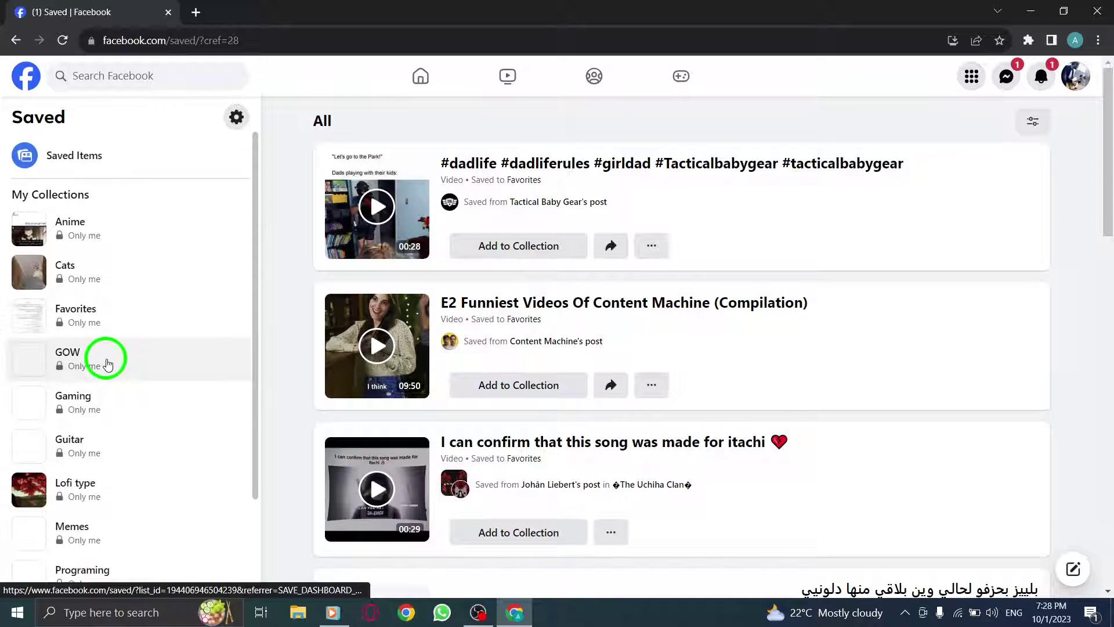
scroll(129, 357, "down", 3)
scroll(129, 357, "up", 3)
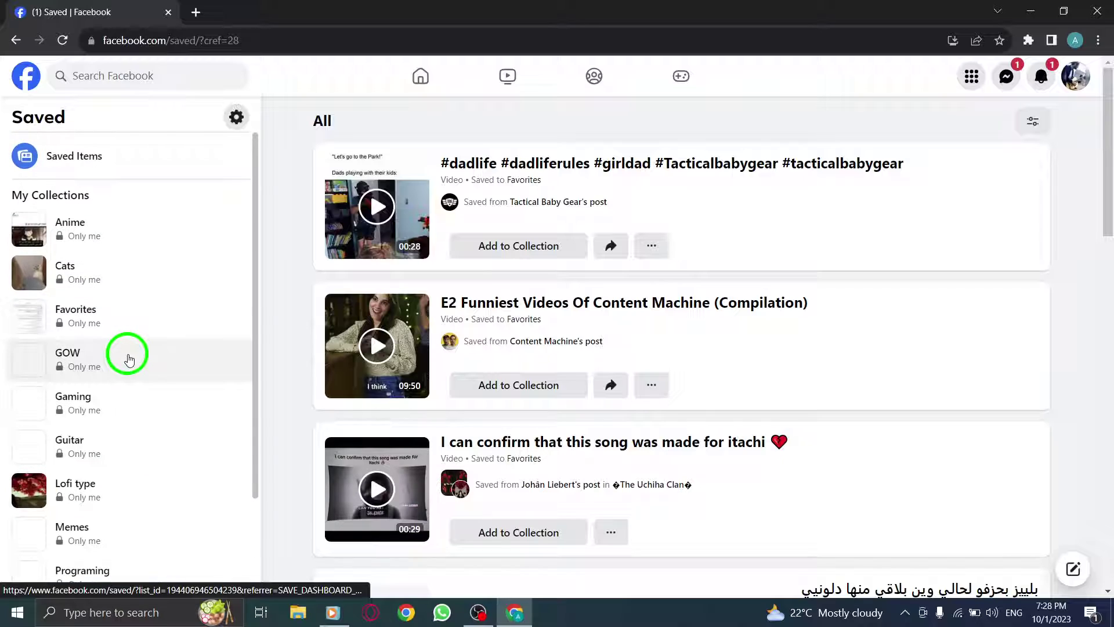
scroll(128, 357, "down", 3)
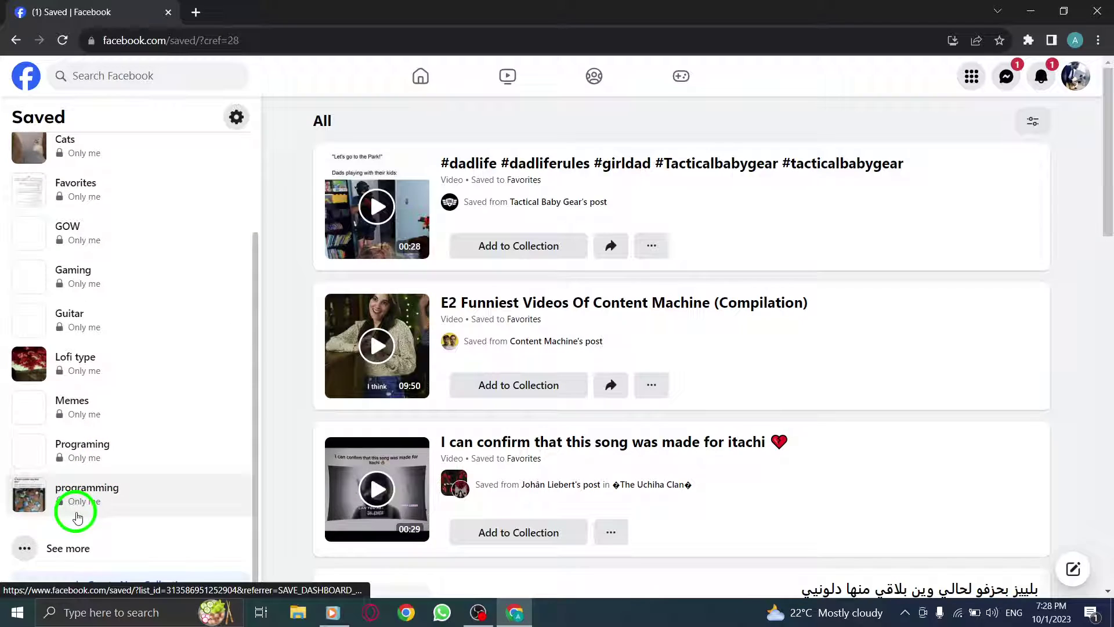
scroll(52, 471, "up", 3)
scroll(48, 470, "down", 3)
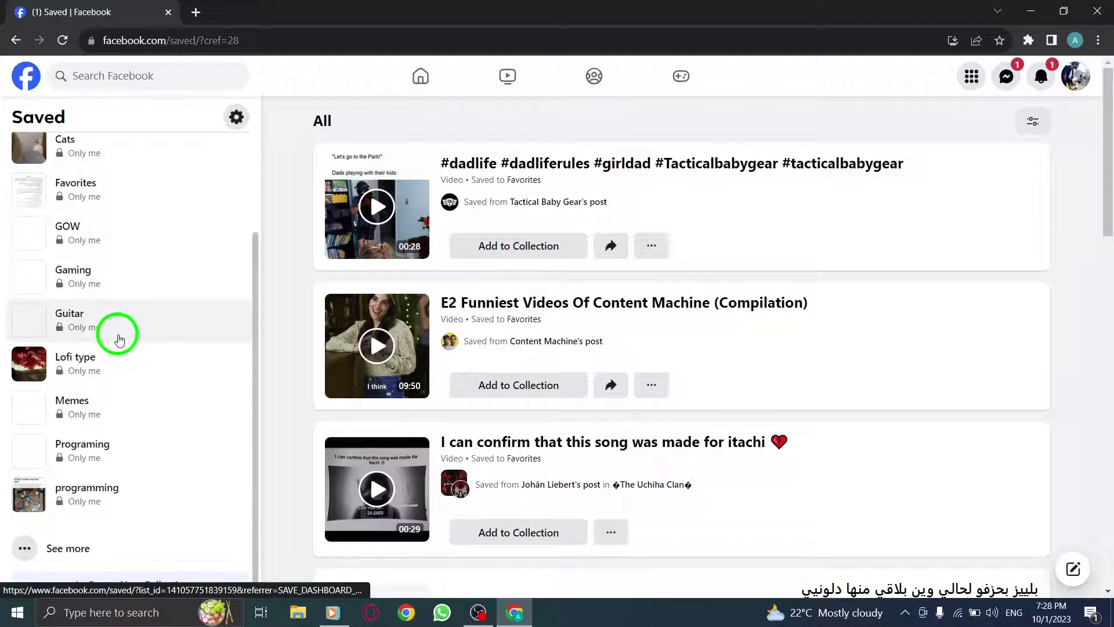
scroll(137, 351, "up", 3)
scroll(136, 351, "down", 3)
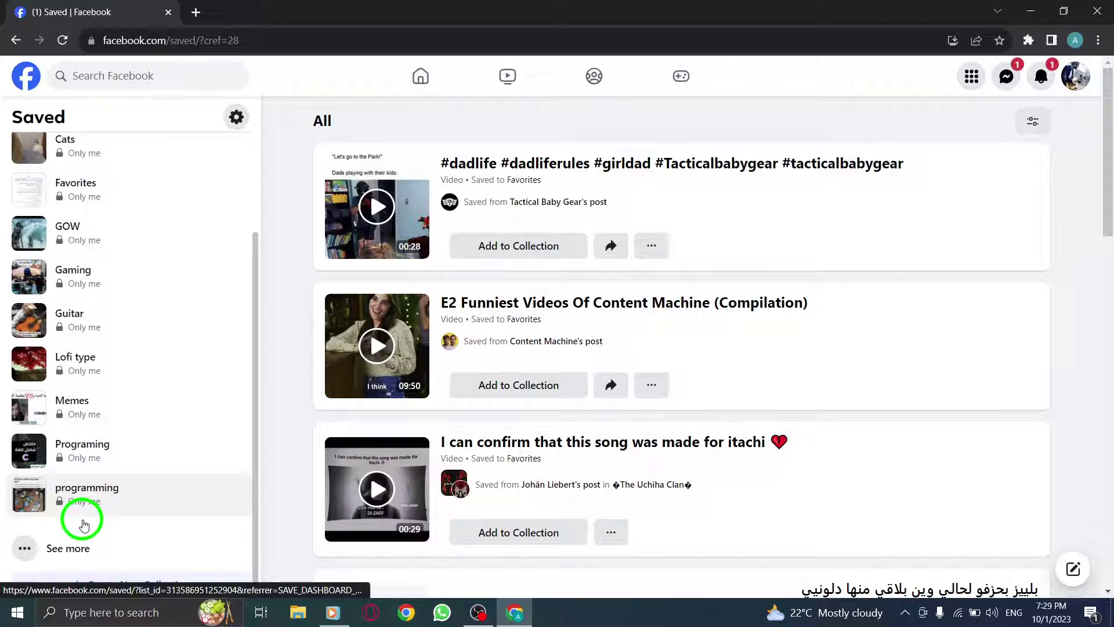
scroll(83, 514, "down", 2)
scroll(78, 436, "up", 2)
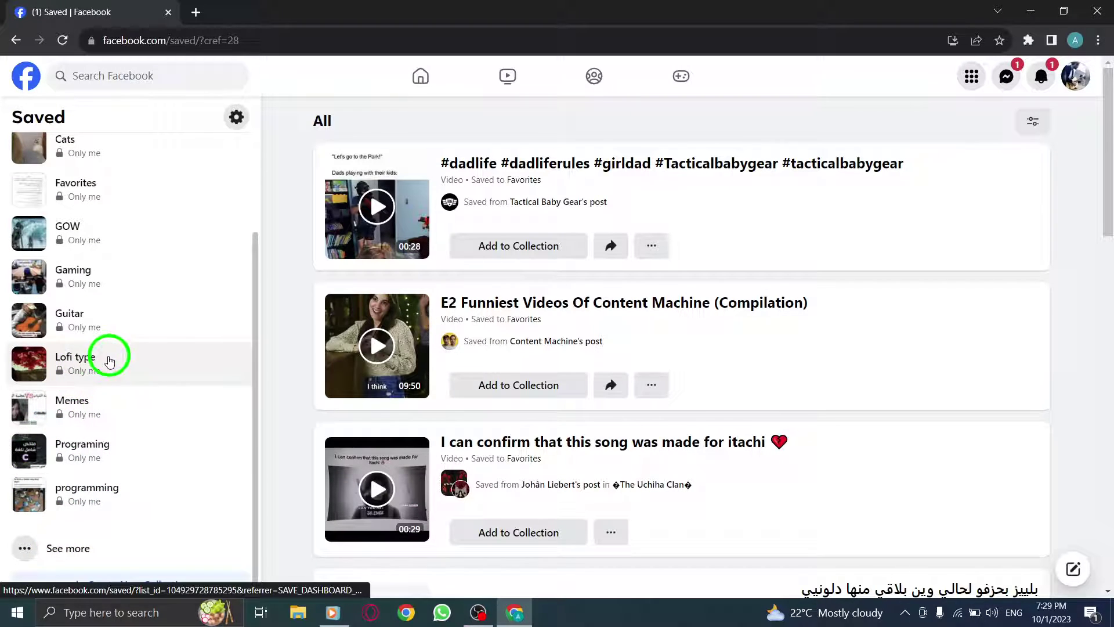
scroll(199, 373, "up", 5)
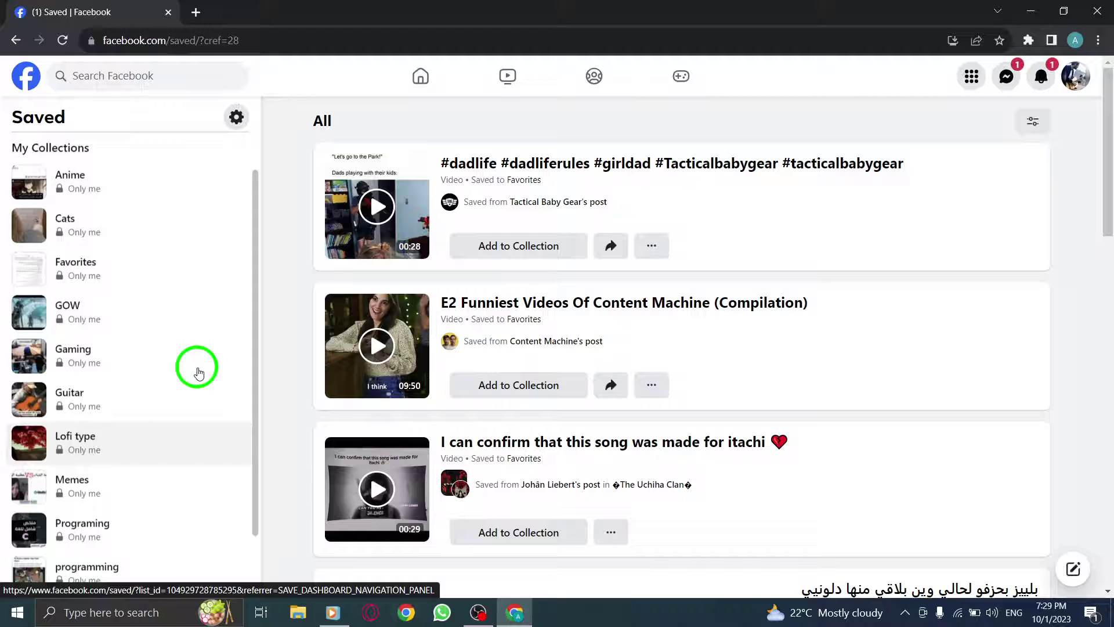